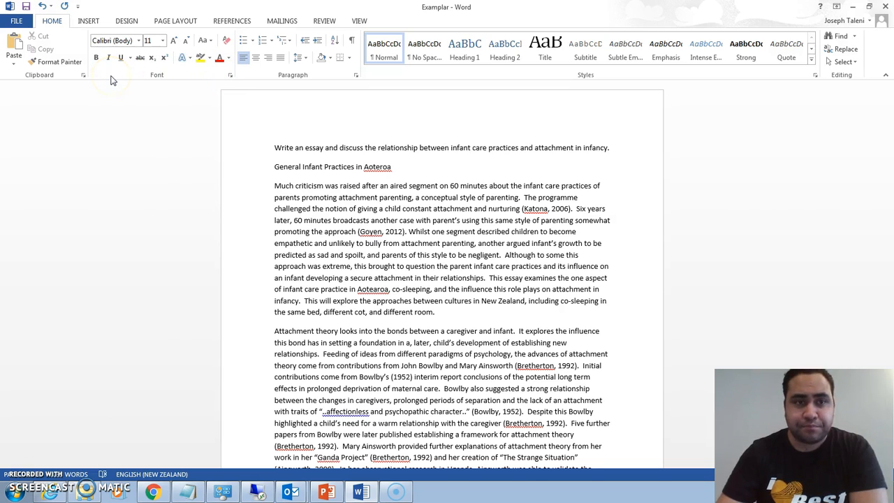
pyautogui.click(140, 42)
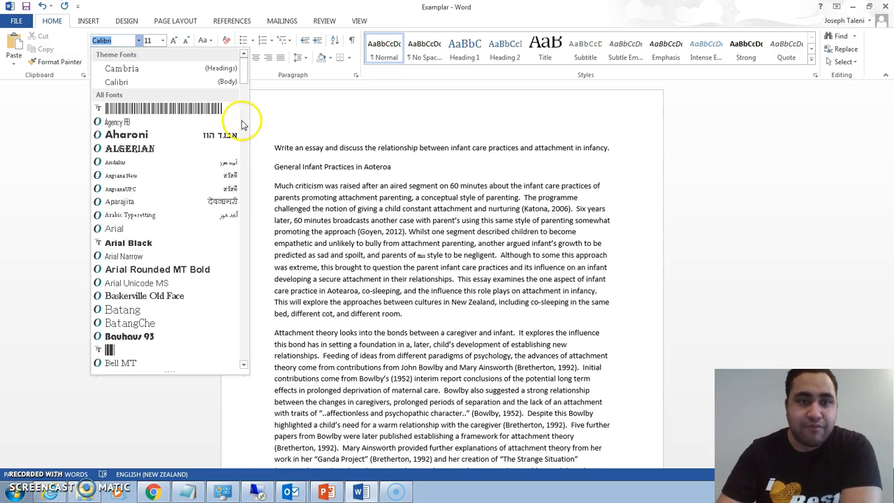
pyautogui.moveTo(244, 75); pyautogui.dragTo(245, 102)
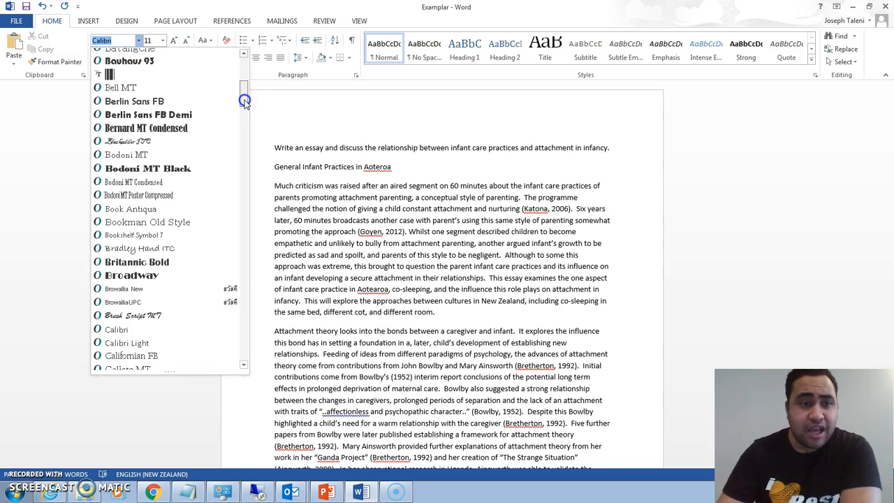
pyautogui.moveTo(245, 101)
pyautogui.mouseDown()
pyautogui.moveTo(244, 120)
pyautogui.moveTo(241, 109)
pyautogui.mouseUp()
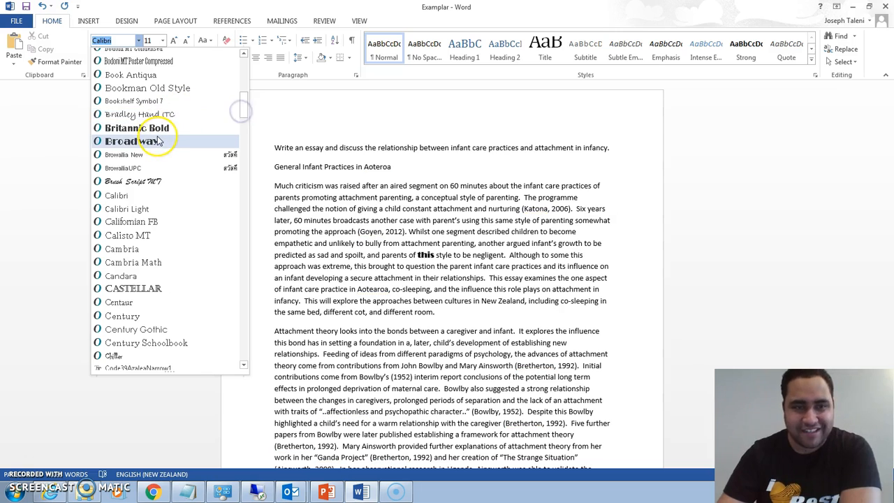
pyautogui.click(399, 185)
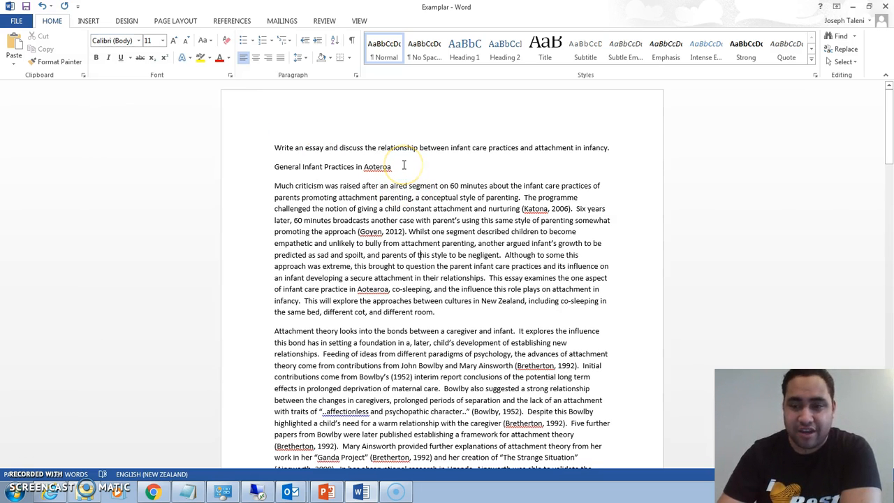
# Step: Format the heading "General Infant Practices in Aoteroa" in Arial Rounded MT Bold at size 14
pyautogui.moveTo(403, 166); pyautogui.dragTo(274, 170)
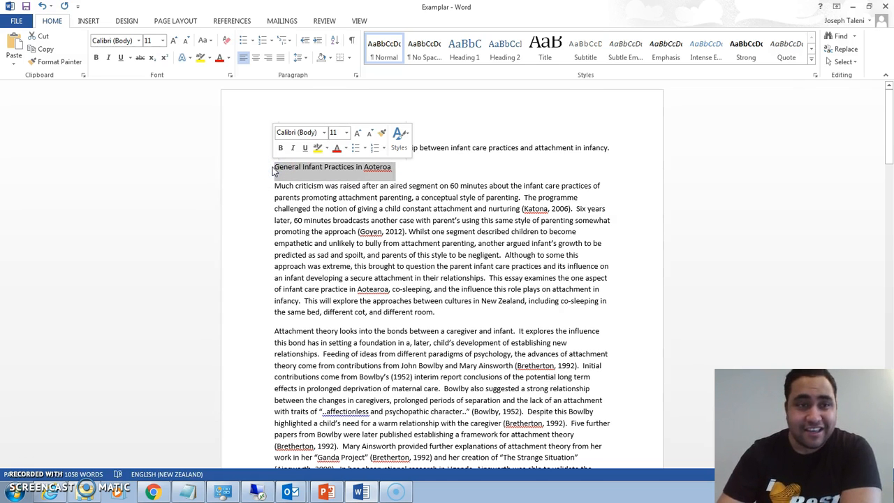
pyautogui.click(142, 42)
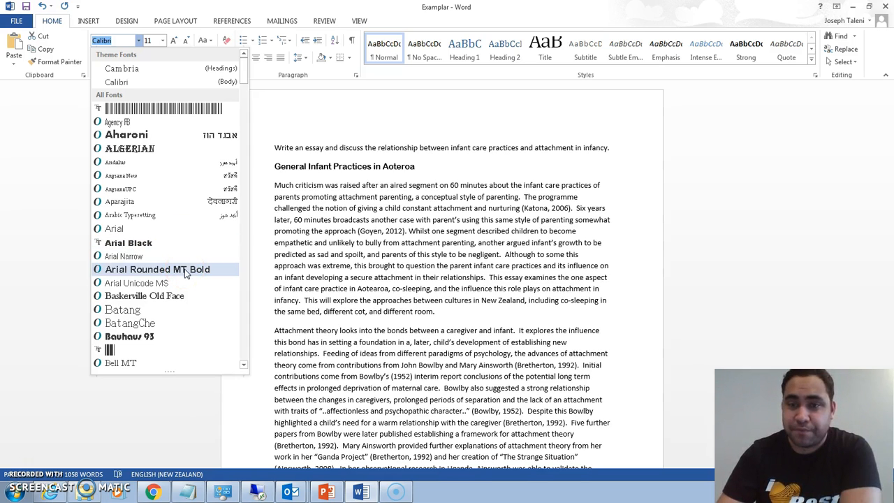
pyautogui.click(185, 270)
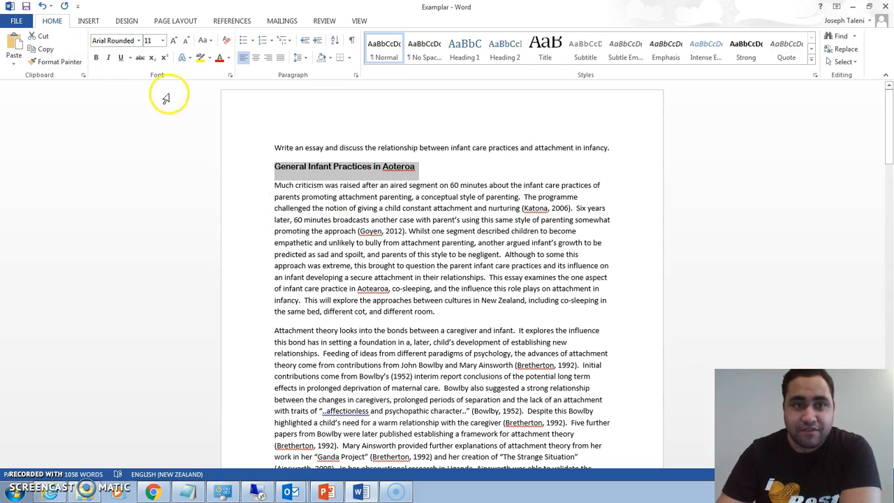
pyautogui.click(165, 43)
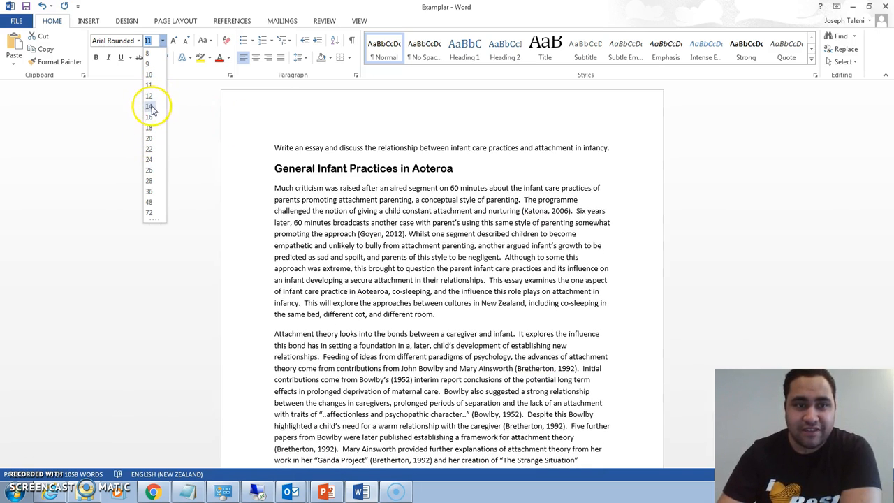
pyautogui.click(155, 110)
pyautogui.click(364, 196)
pyautogui.click(271, 172)
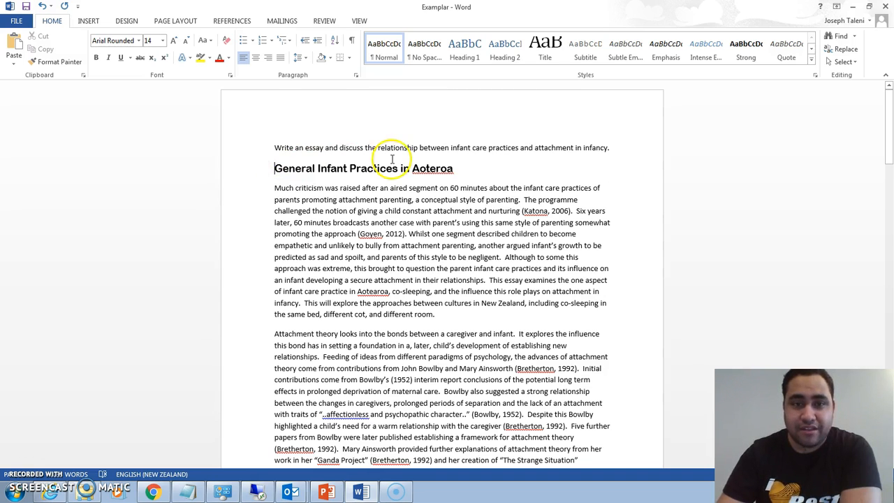
pyautogui.moveTo(460, 168); pyautogui.dragTo(274, 168)
pyautogui.click(409, 207)
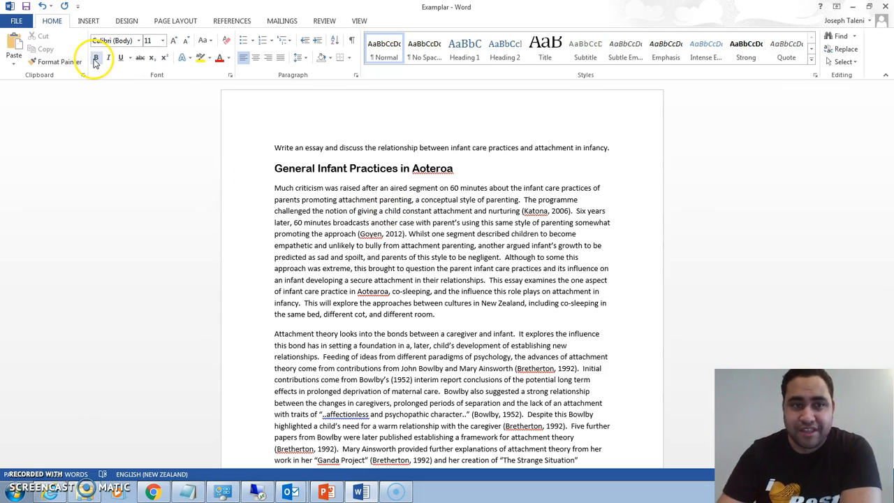
pyautogui.tripleClick(383, 149)
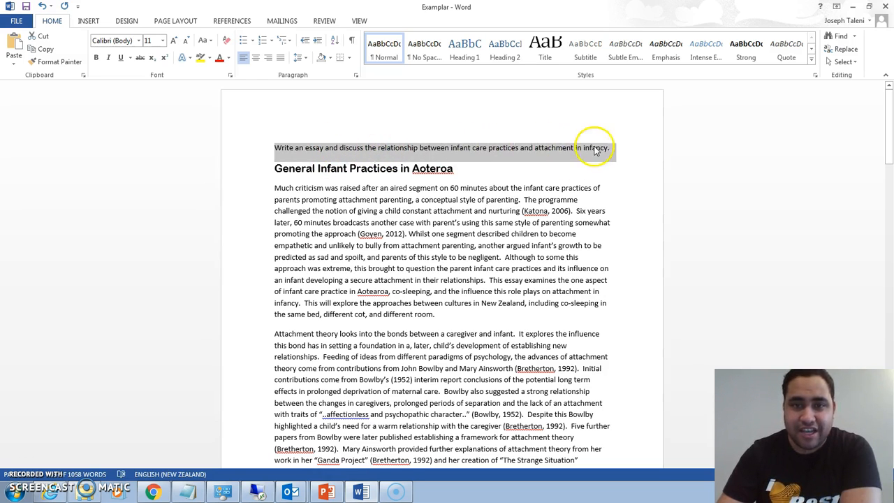
pyautogui.click(479, 235)
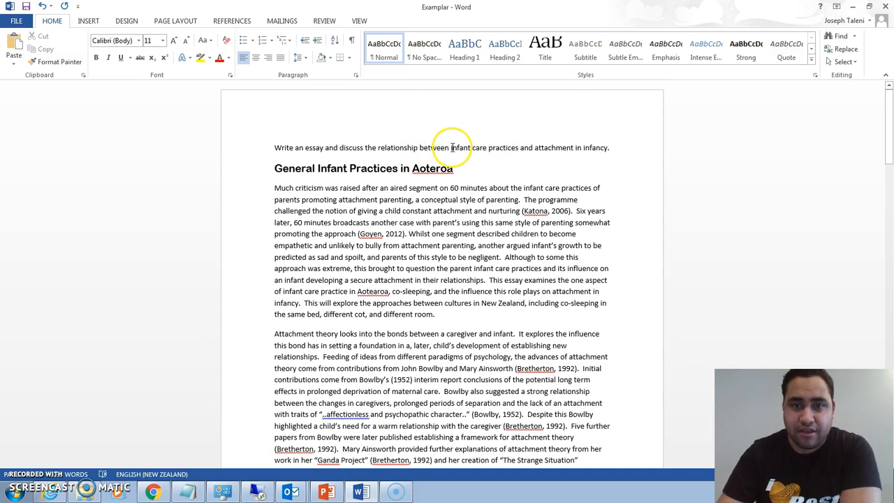
# Step: Make the phrases "infant care practices" and "attachment in infancy." bold in the essay question
pyautogui.moveTo(451, 147); pyautogui.dragTo(507, 147)
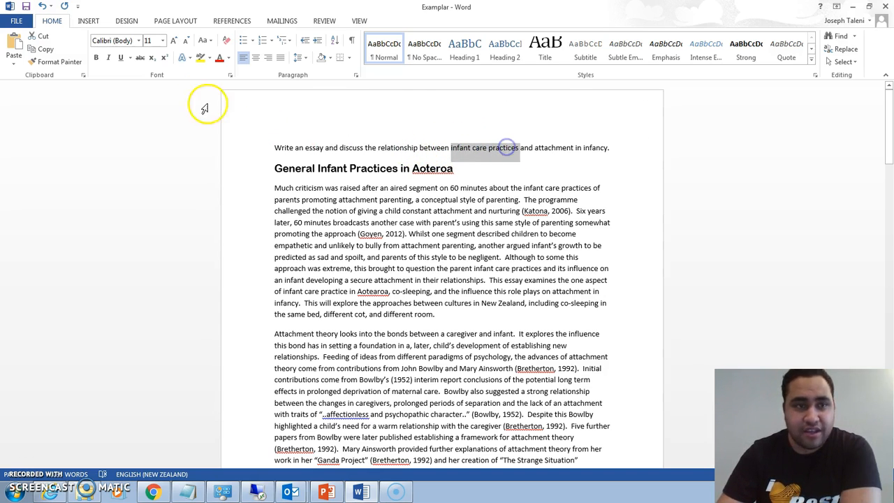
pyautogui.click(97, 59)
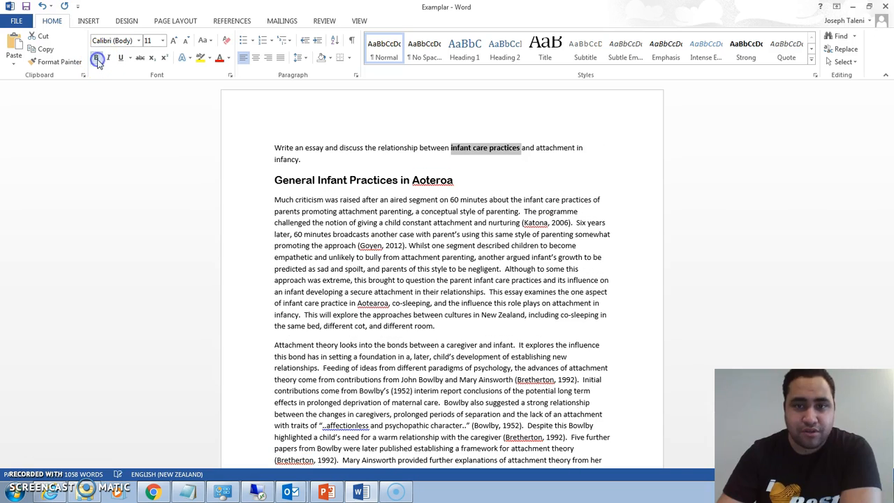
pyautogui.doubleClick(549, 148)
pyautogui.click(549, 148)
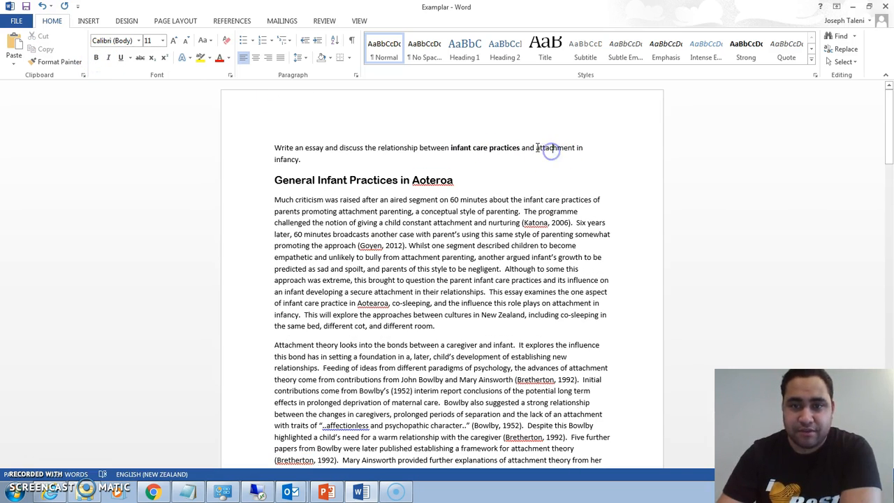
pyautogui.moveTo(552, 152); pyautogui.dragTo(300, 165)
pyautogui.click(543, 153)
pyautogui.click(96, 58)
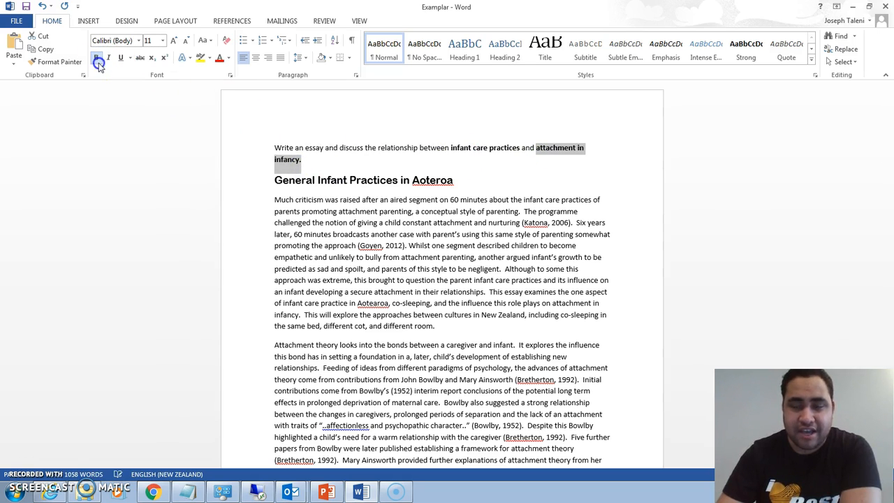
pyautogui.click(631, 315)
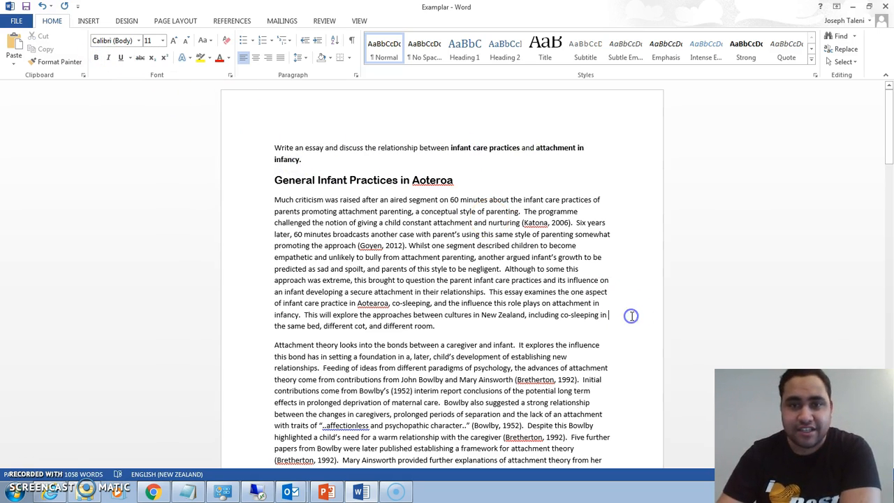
# Step: Undo the bold formatting on the two key phrases of the essay question and redo it
pyautogui.doubleClick(262, 150)
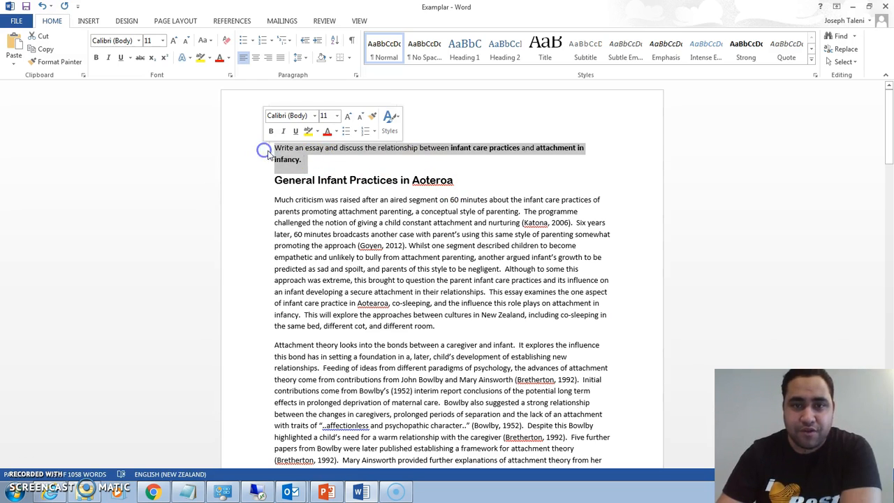
pyautogui.hotkey('ctrl', 'z')
pyautogui.hotkey('ctrl', 'z')
pyautogui.hotkey('ctrl', 'z')
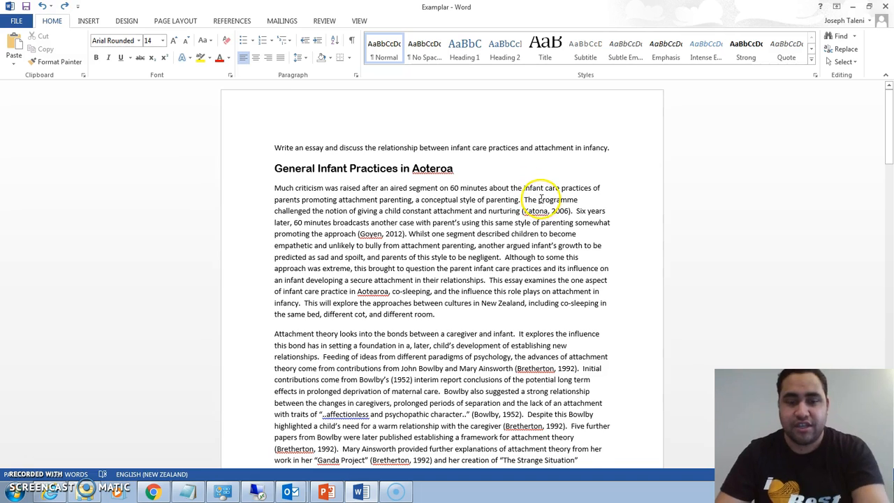
pyautogui.hotkey('ctrl', 'y')
pyautogui.hotkey('ctrl', 'y')
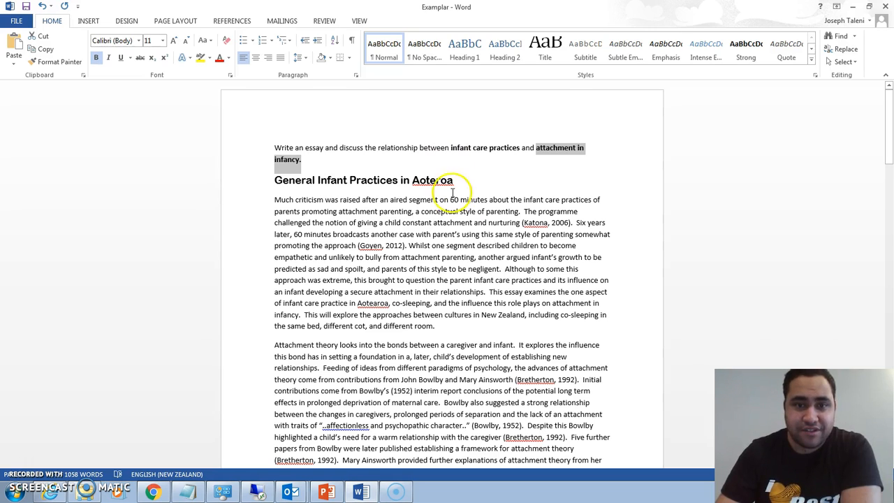
pyautogui.click(460, 222)
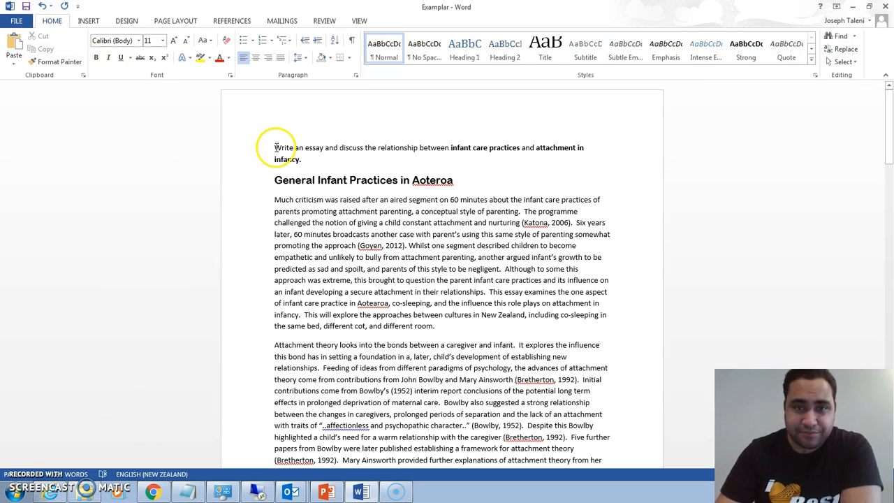
# Step: Underline "infant care practices" and "in infancy." in the essay question
pyautogui.moveTo(451, 148)
pyautogui.mouseDown()
pyautogui.moveTo(503, 147)
pyautogui.moveTo(450, 147)
pyautogui.mouseUp()
pyautogui.click(120, 61)
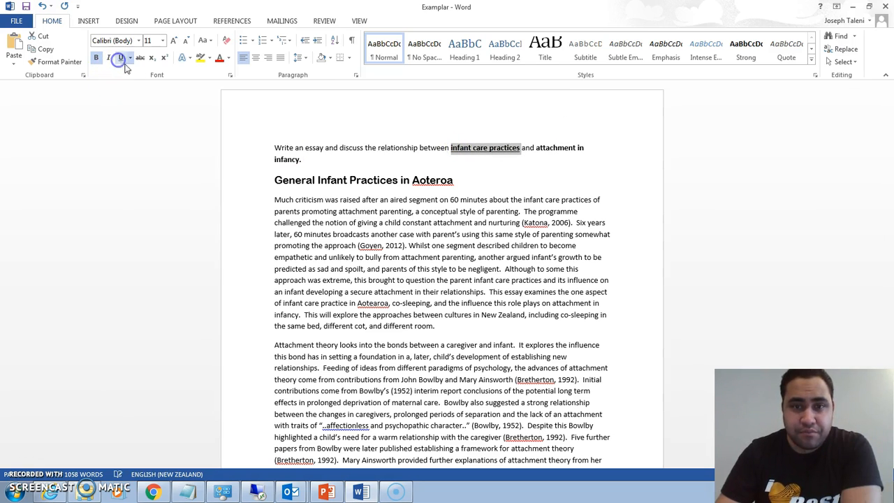
pyautogui.moveTo(300, 162); pyautogui.dragTo(579, 149)
pyautogui.click(120, 58)
pyautogui.click(417, 246)
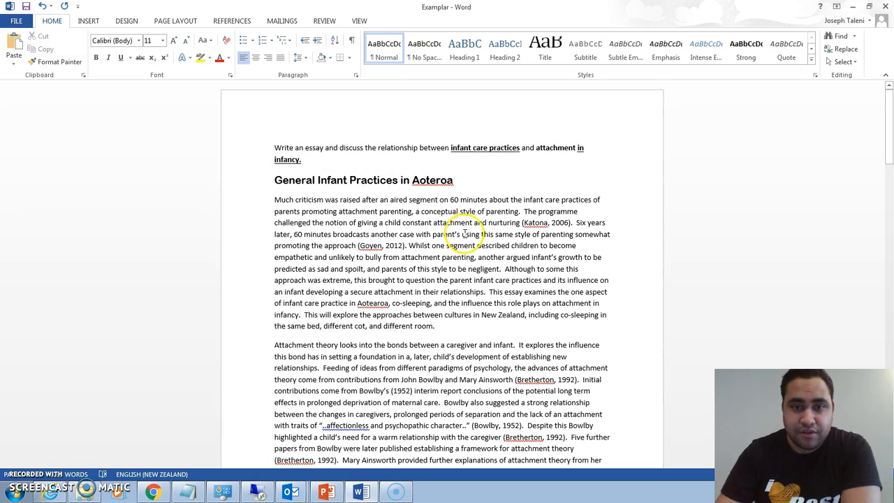
# Step: Italicize the title "Ganda Project" in the paragraph about attachment theory
pyautogui.scroll(-3, 464, 223)
pyautogui.scroll(-2, 463, 233)
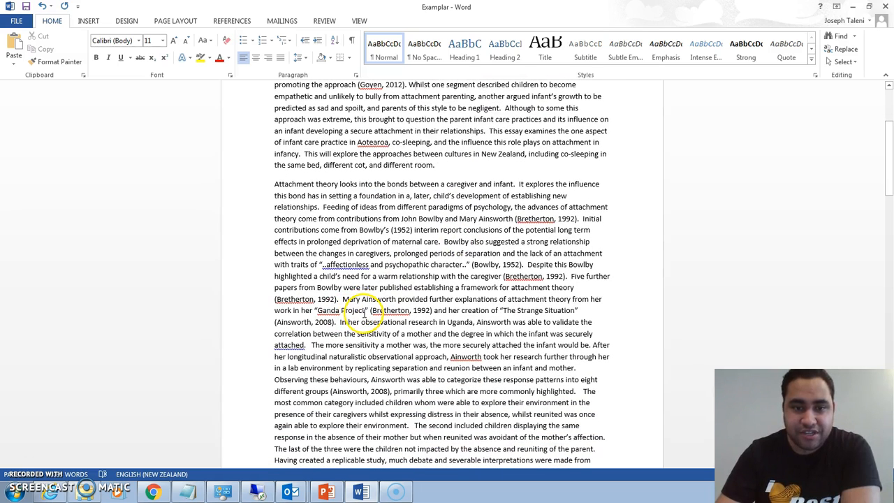
pyautogui.moveTo(338, 316); pyautogui.dragTo(317, 312)
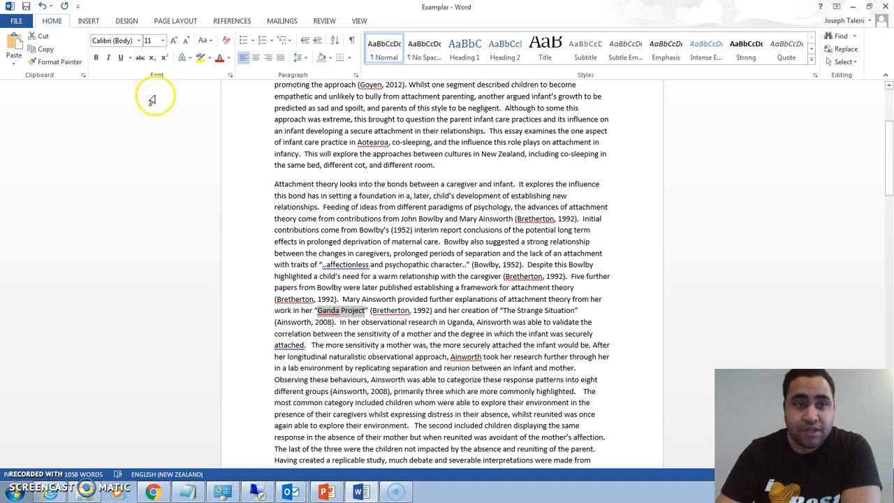
pyautogui.click(109, 60)
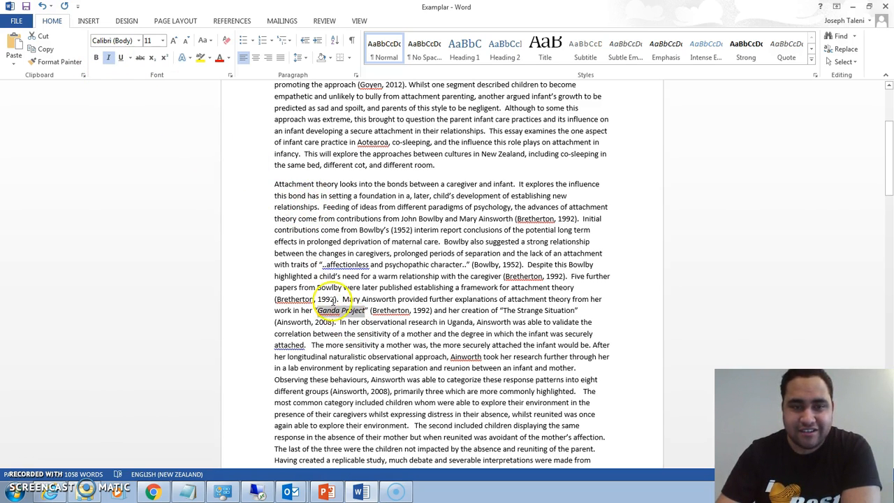
pyautogui.click(108, 60)
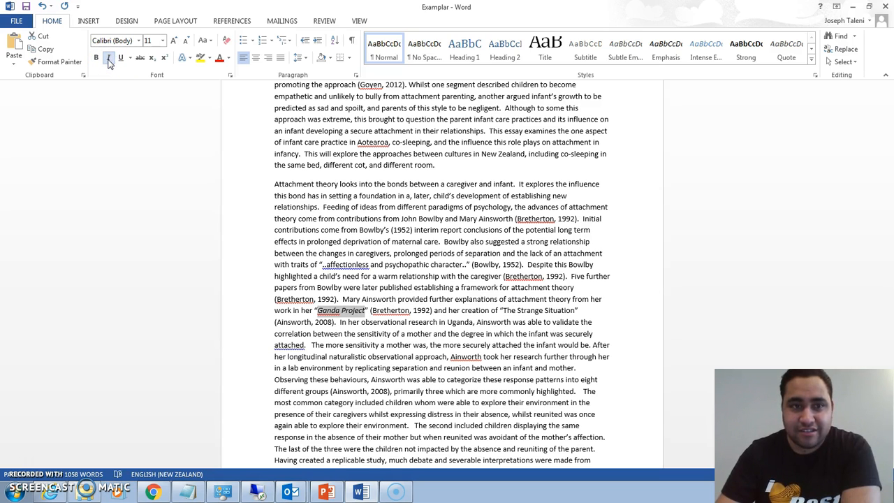
pyautogui.click(395, 265)
# Step: Examine the font colour, text highlight colour and text effect options available for the essay text
pyautogui.scroll(2, 381, 253)
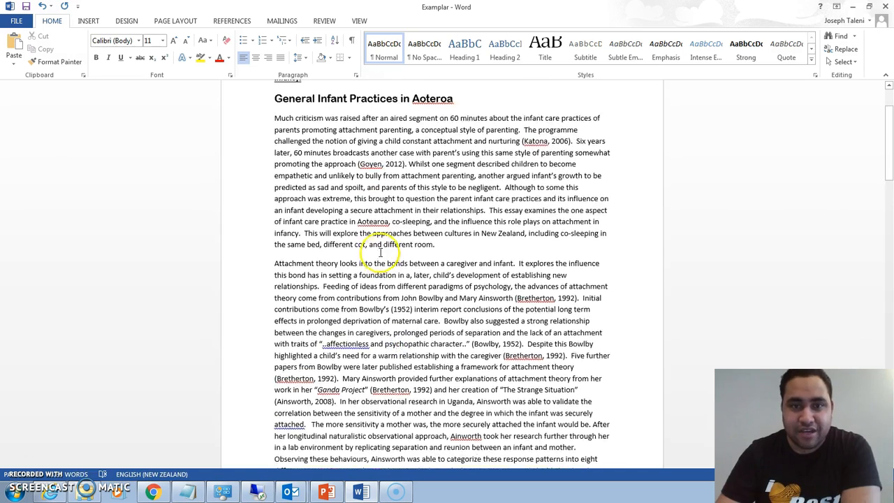
pyautogui.scroll(2, 380, 253)
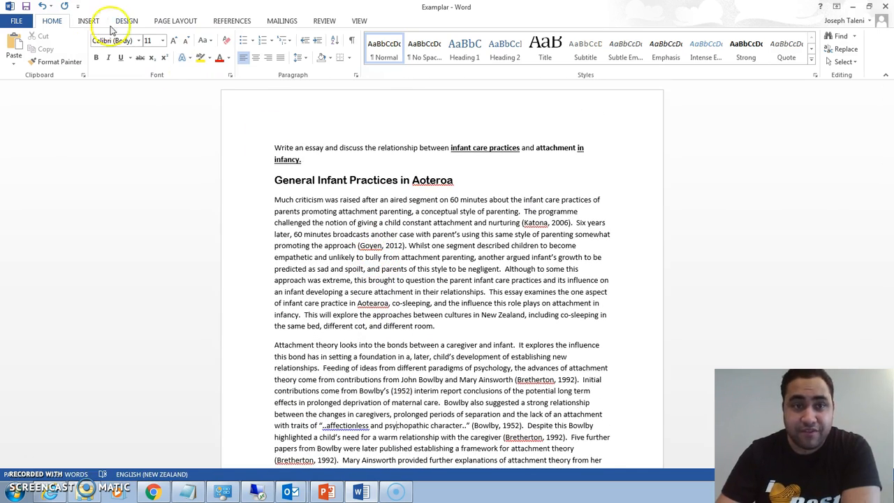
pyautogui.click(229, 59)
pyautogui.click(229, 60)
pyautogui.click(210, 61)
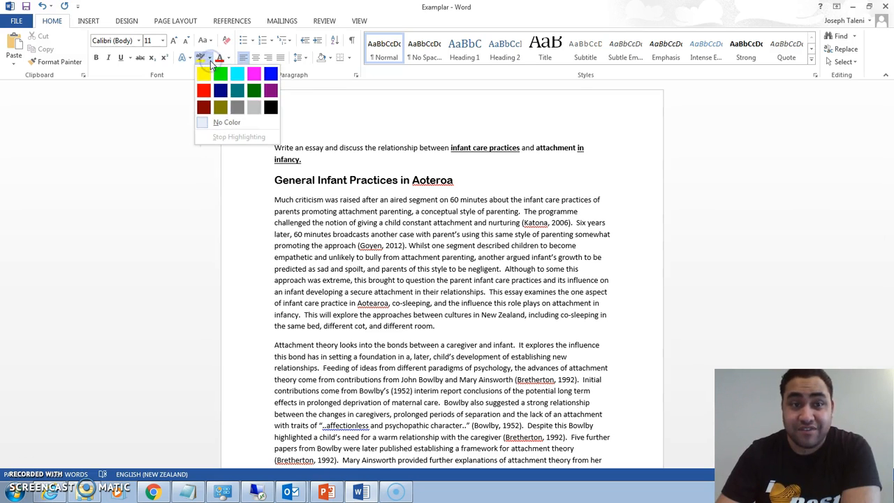
pyautogui.click(211, 61)
pyautogui.click(189, 60)
pyautogui.click(189, 61)
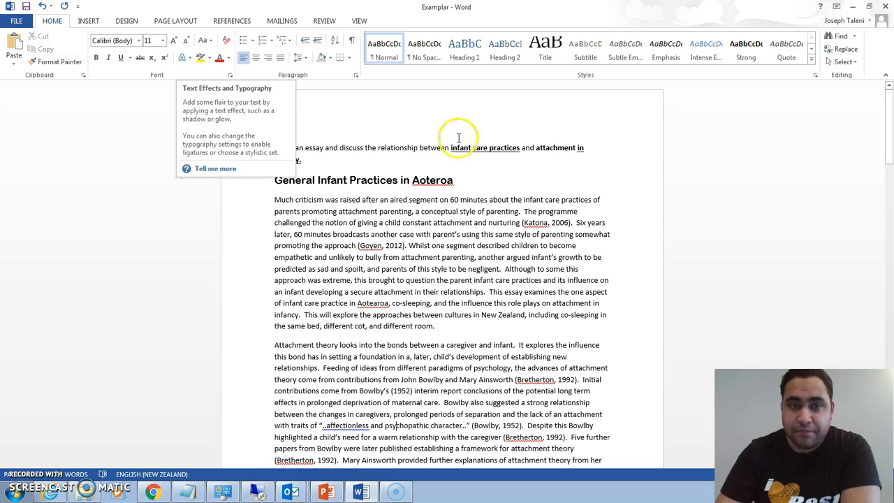